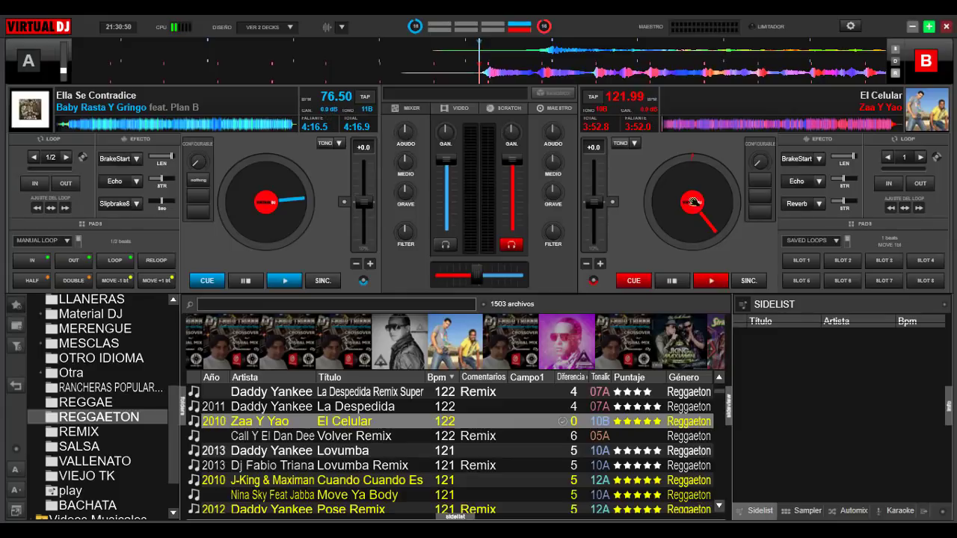
Press deck B's SINC button with El Celular and Ella Se Contradice loaded
left_click(754, 278)
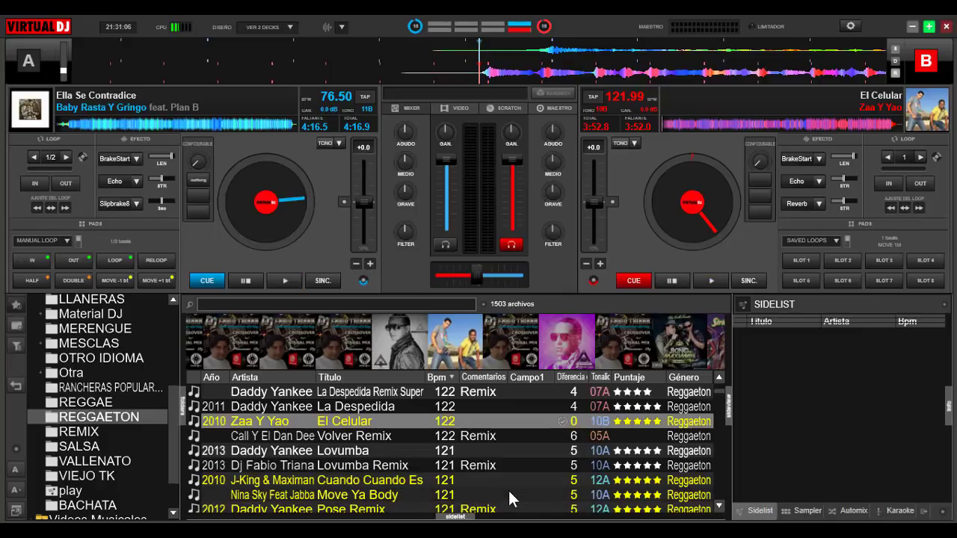
Toggle the right-edge Sidelist panel off, on and off, then open and close the bottom sidelist
left_click(730, 413)
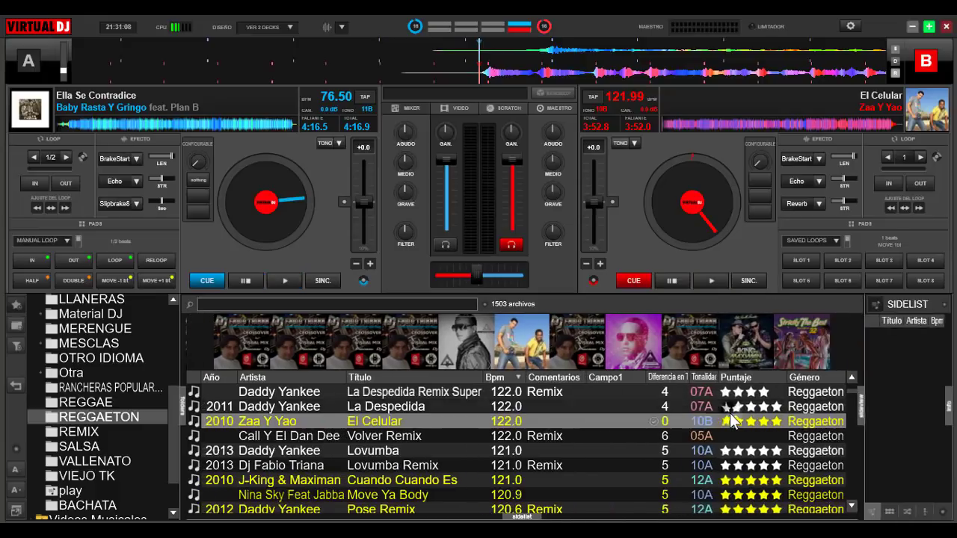
left_click(944, 411)
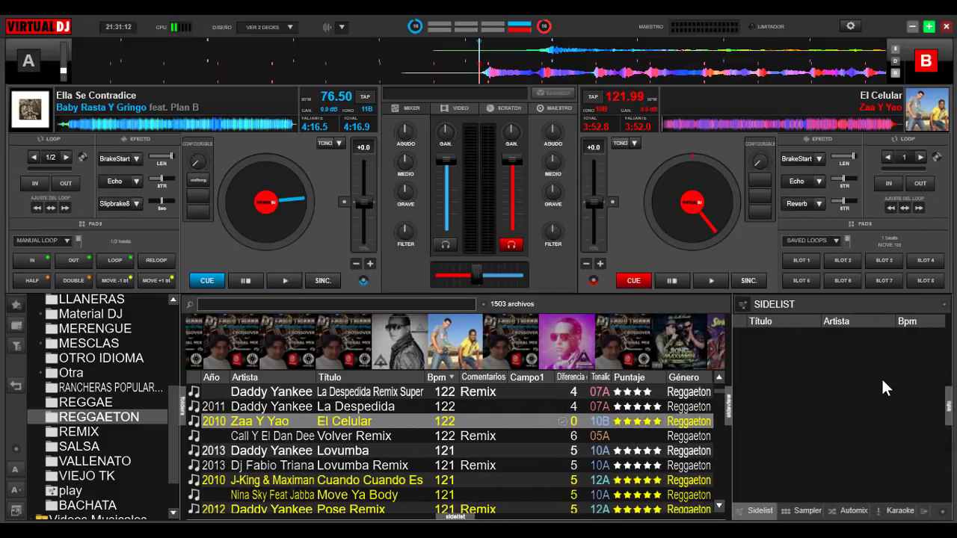
left_click(730, 414)
left_click(570, 518)
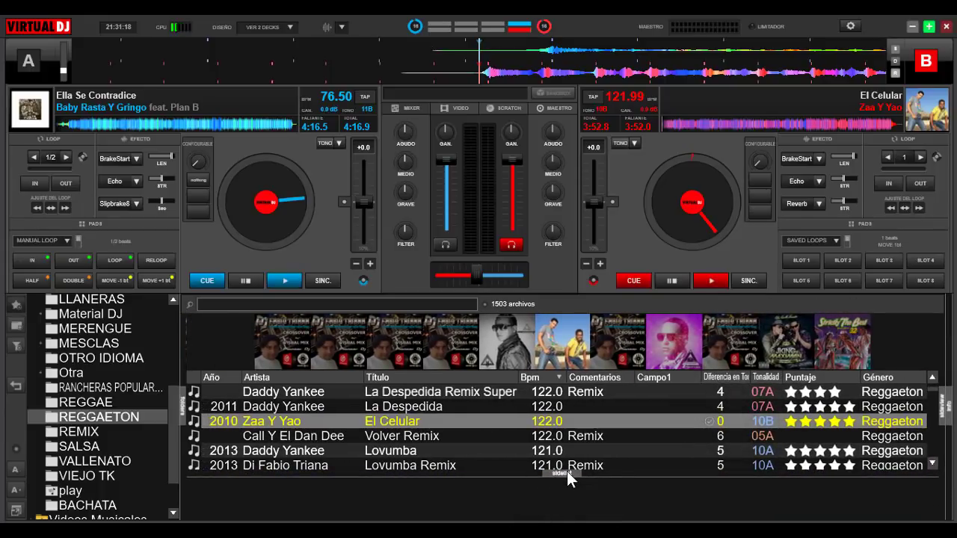
left_click(567, 473)
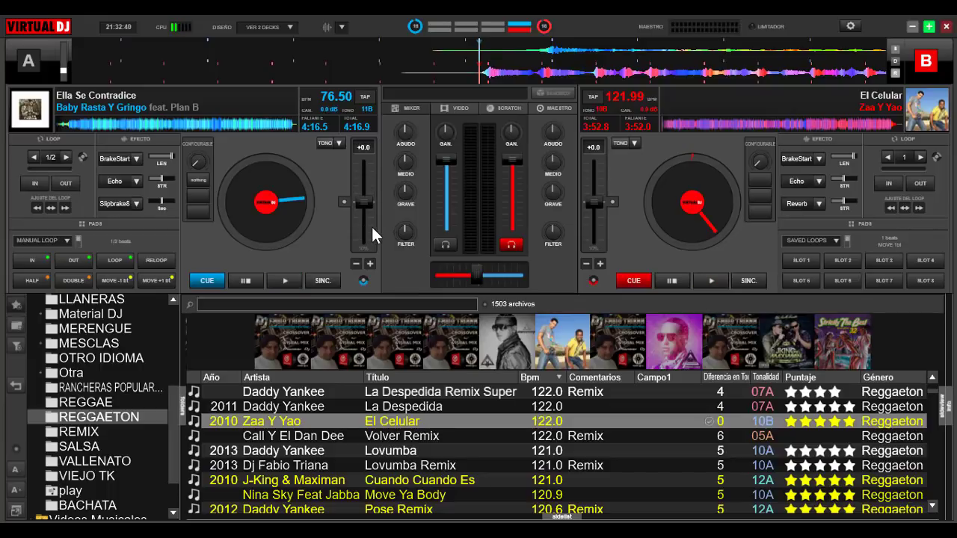
Pick a pitch range percentage for deck A from its Rango del Pitch options submenu
left_click(364, 280)
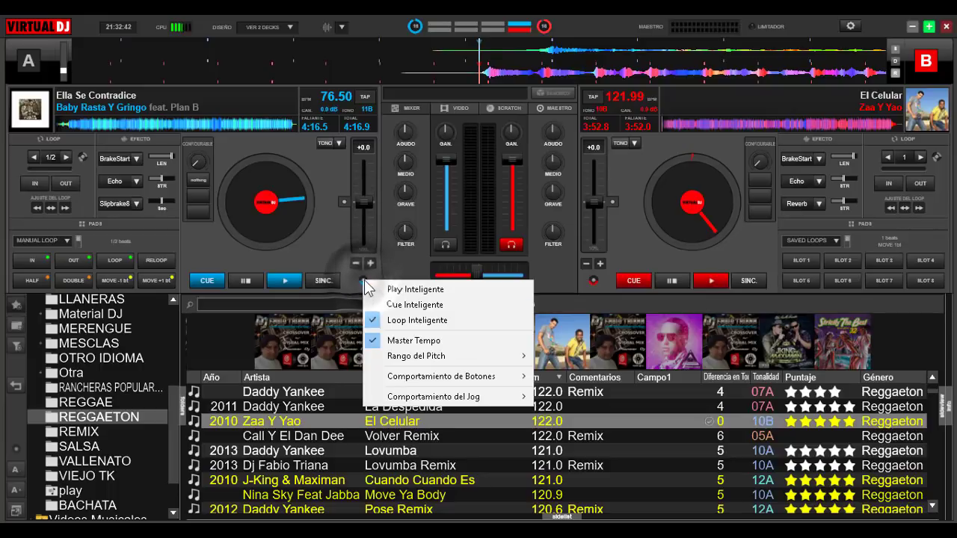
mouse_move(476, 355)
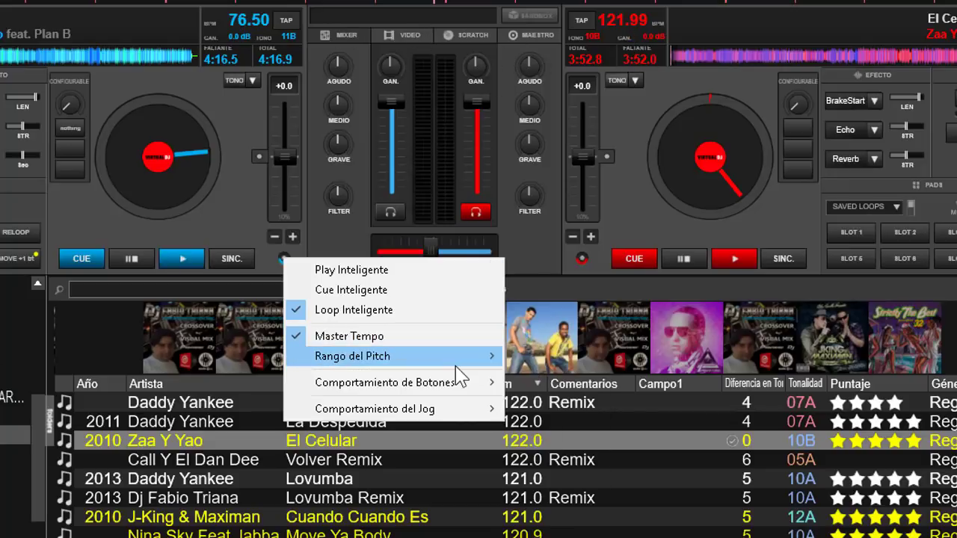
mouse_move(456, 367)
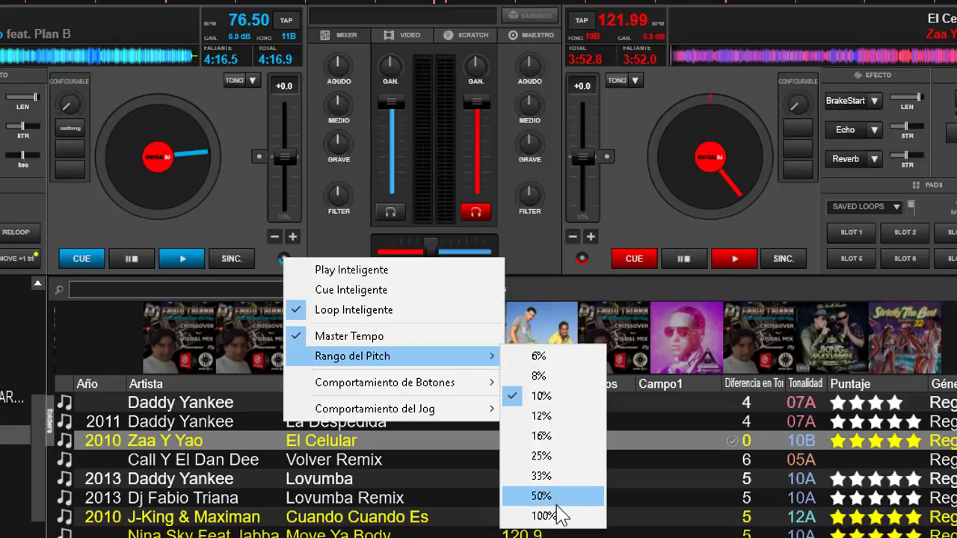
left_click(634, 221)
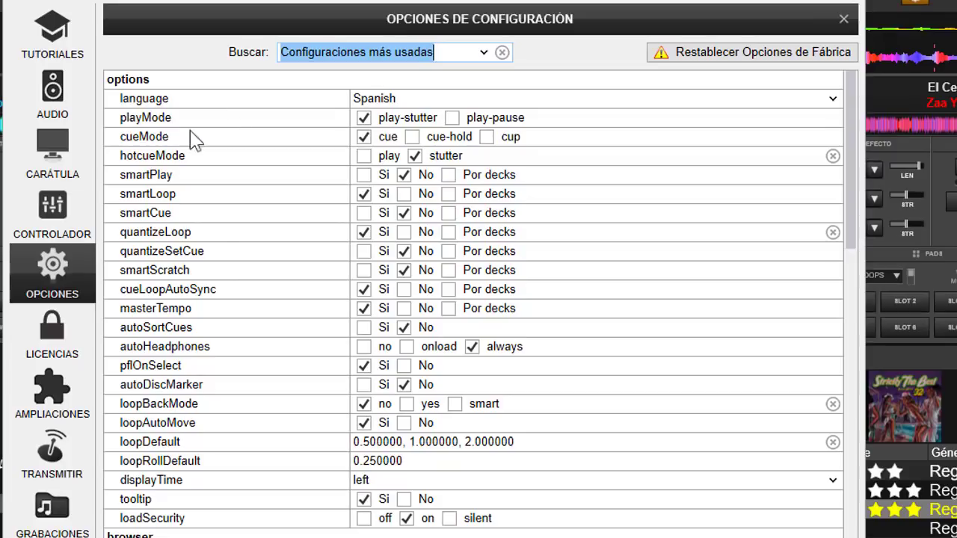
Search settings for 'pit', set autoPitchRange to Si, and close Opciones de Configuración
left_click(460, 49)
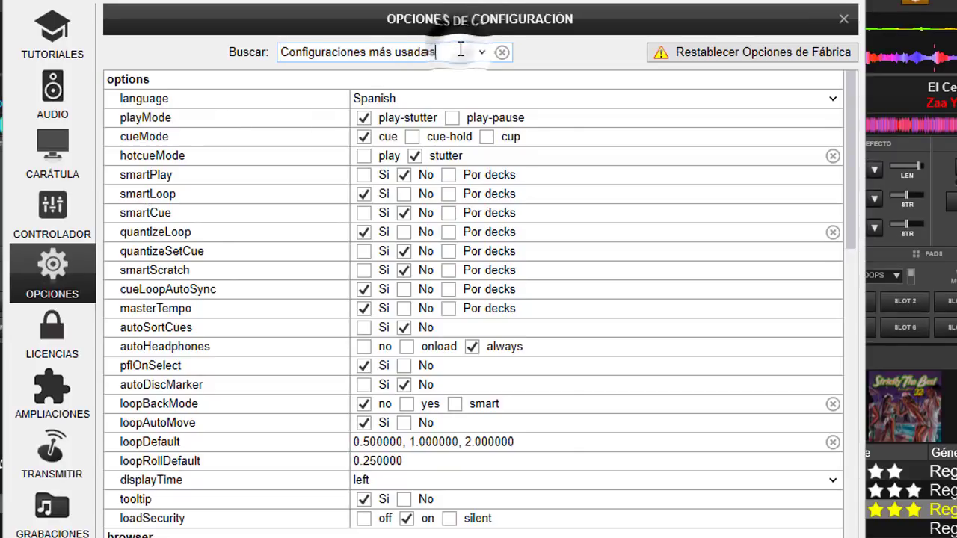
key("BackSpace")
key("BackSpace")
key("BackSpace")
key("BackSpace")
key("BackSpace")
key("BackSpace")
key("BackSpace")
key("BackSpace")
key("BackSpace")
key("BackSpace")
key("BackSpace")
key("BackSpace")
key("BackSpace")
key("BackSpace")
key("BackSpace")
key("BackSpace")
key("BackSpace")
key("BackSpace")
key("BackSpace")
key("BackSpace")
key("BackSpace")
key("BackSpace")
key("BackSpace")
key("BackSpace")
key("BackSpace")
key("BackSpace")
type("pitch")
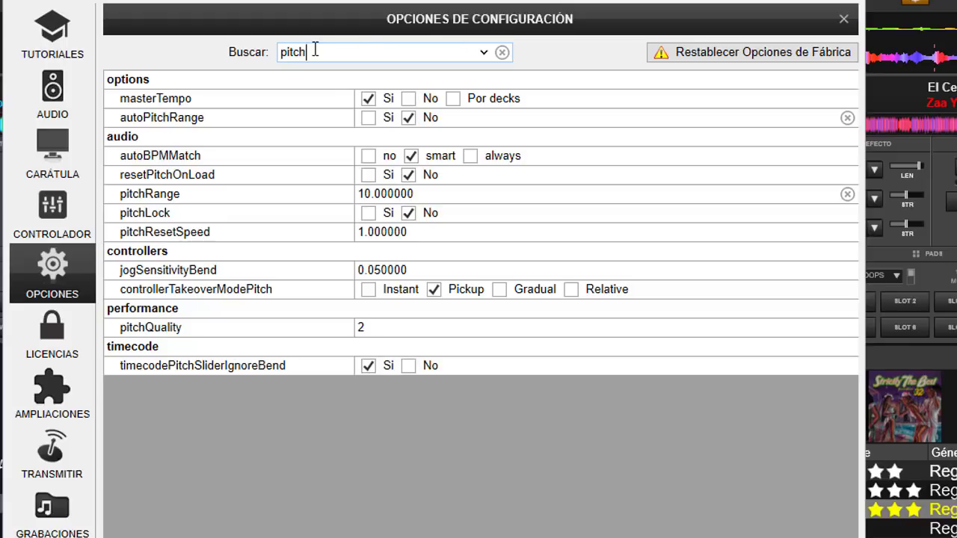
left_click(369, 117)
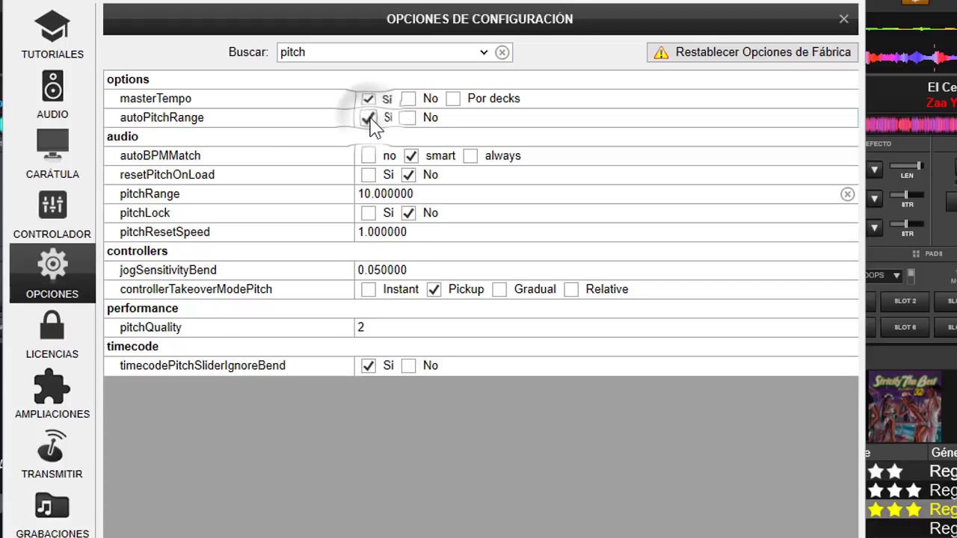
left_click(845, 19)
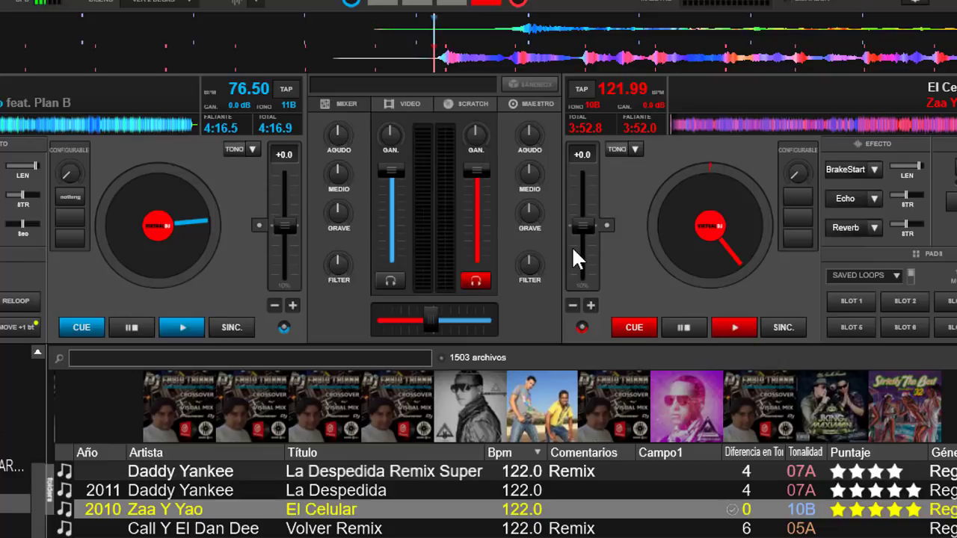
Sync deck B's El Celular to 153.00 BPM, then check and dismiss its Rango del Pitch options
left_click(786, 328)
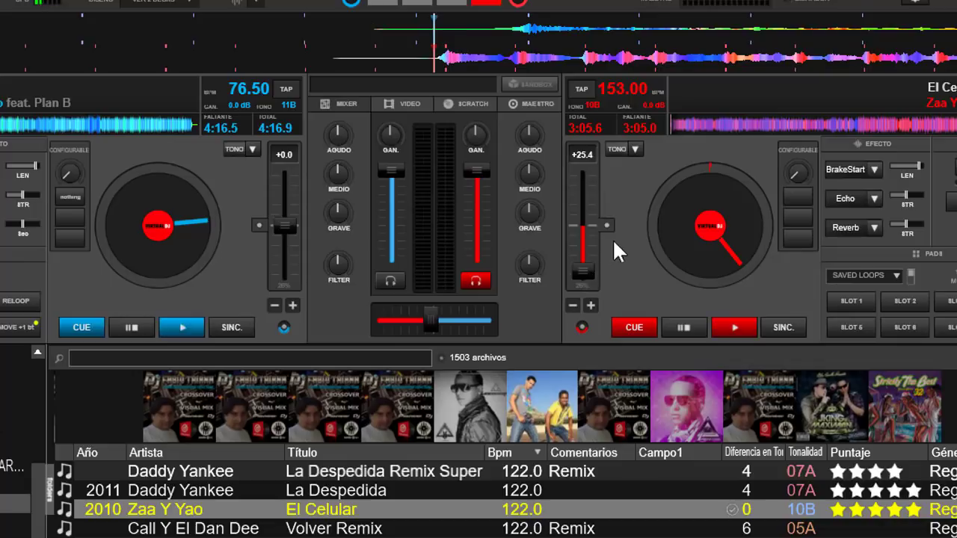
left_click(583, 328)
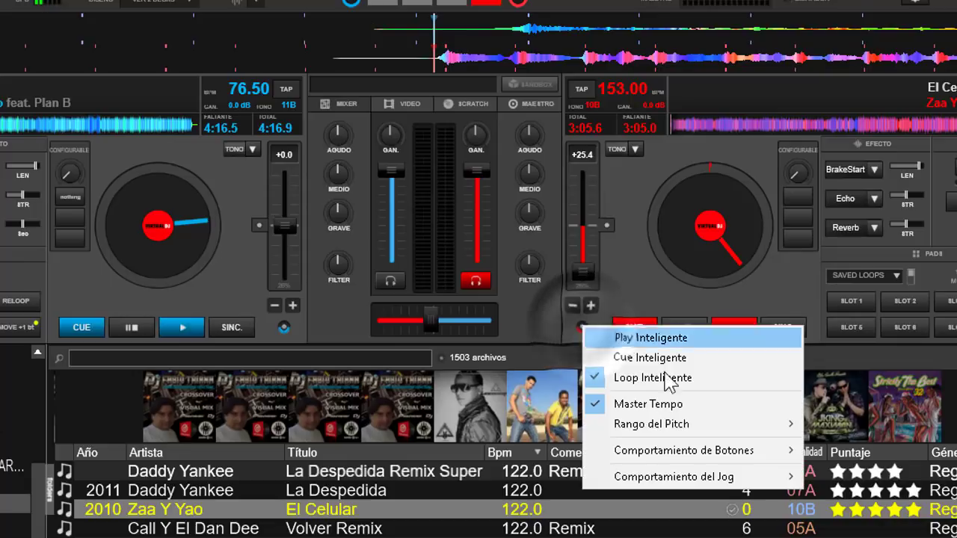
mouse_move(702, 425)
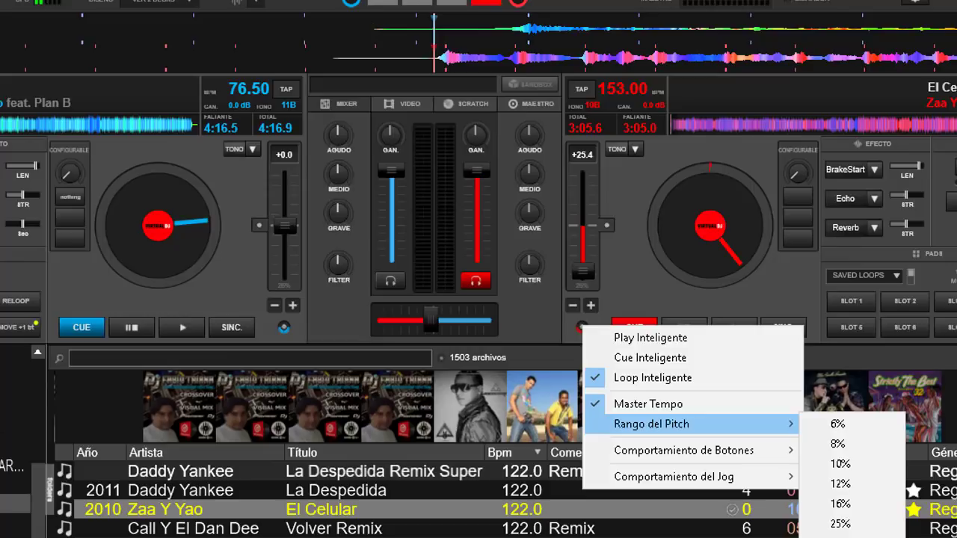
left_click(783, 289)
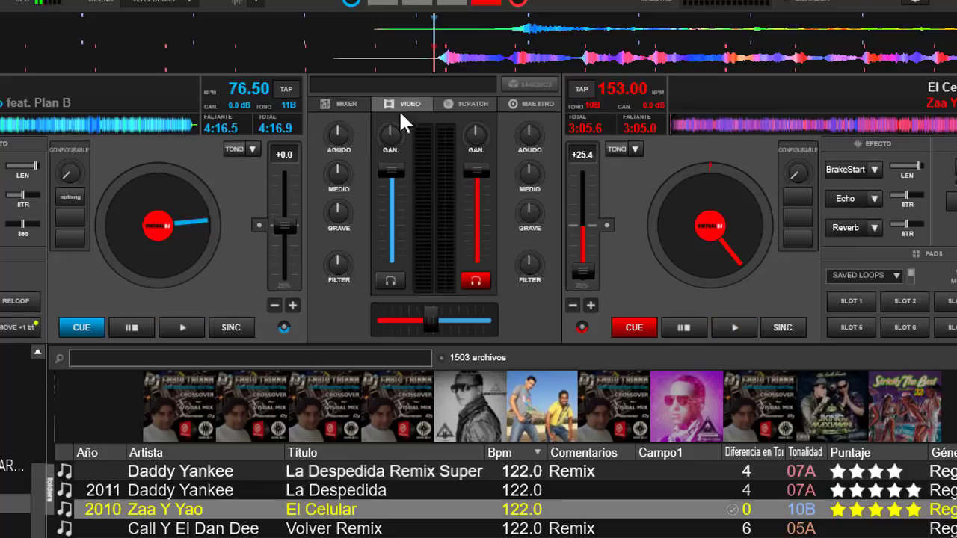
Open Opciones de Configuración with the top-right gear button
mouse_move(586, 275)
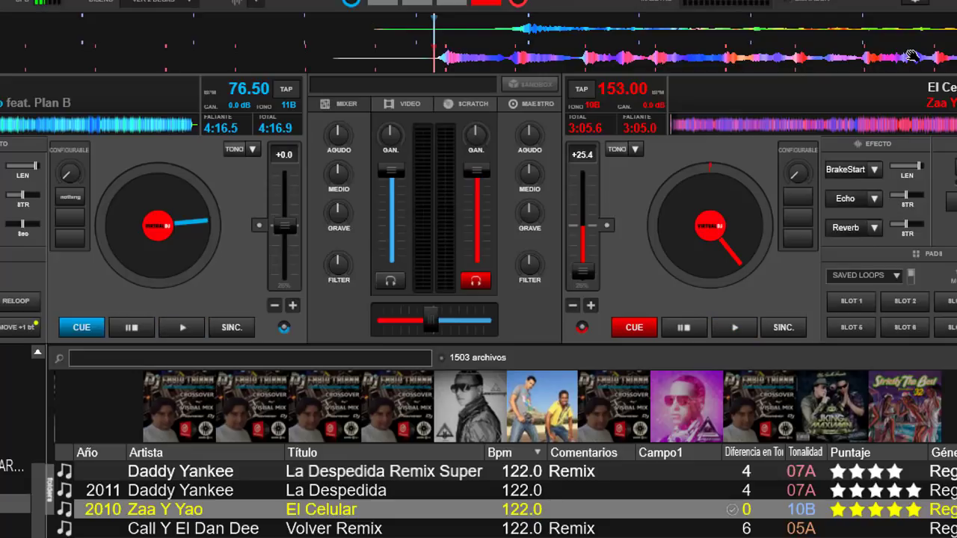
left_click(918, 3)
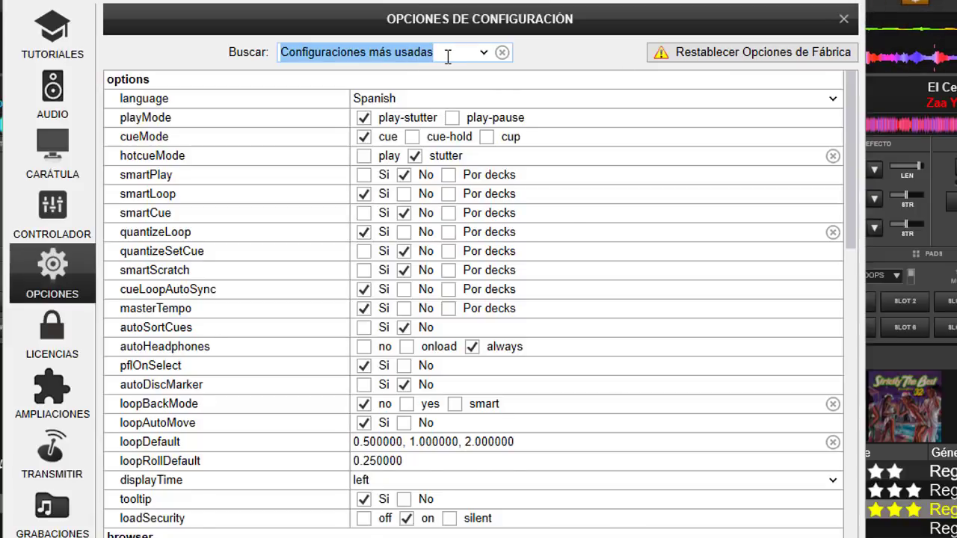
Search settings for 'sidelis', set showHorizontalSideList to Si, and close the configuration window
key("BackSpace")
type("s")
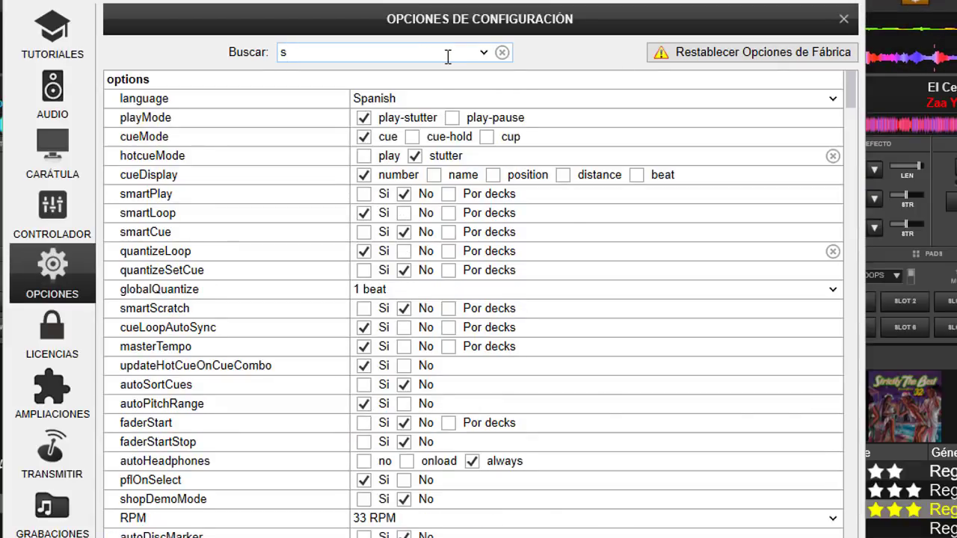
type("ide")
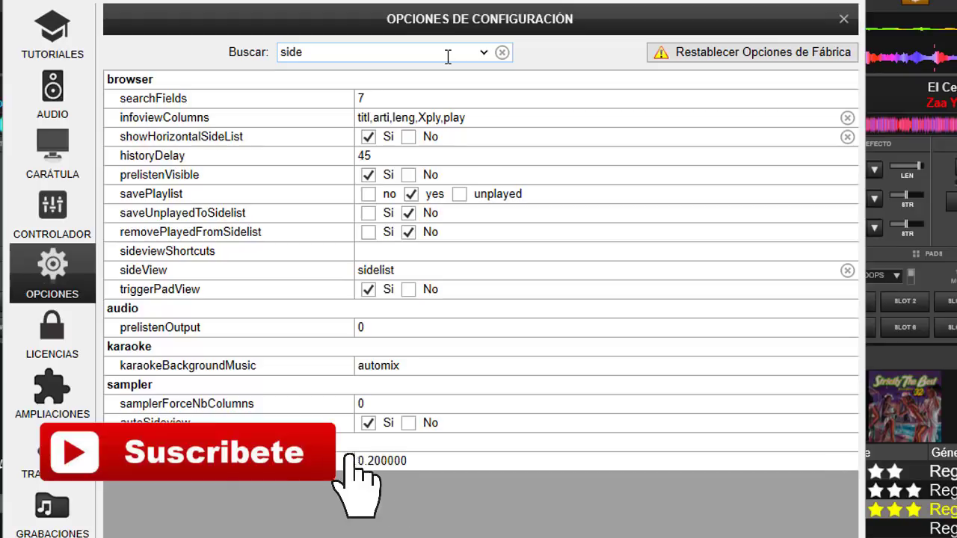
type("l")
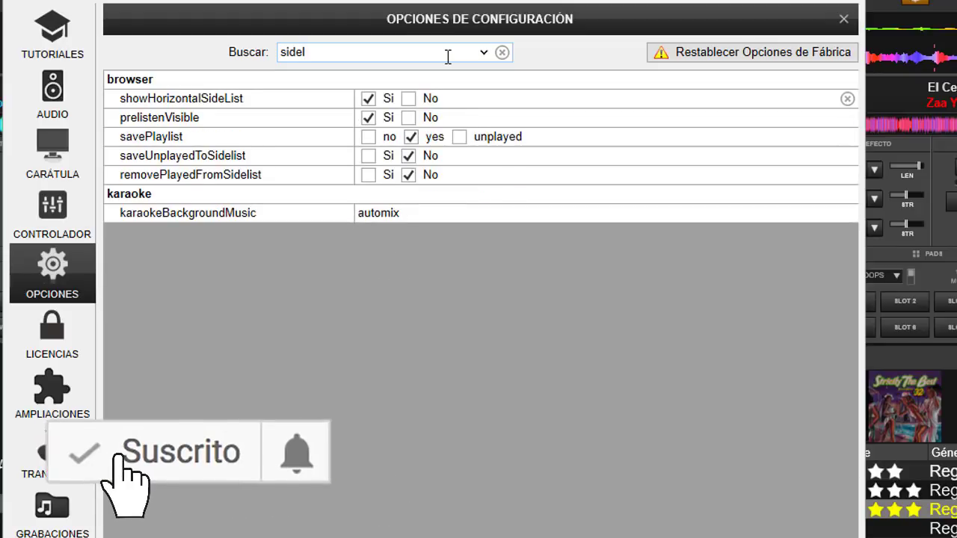
type("is")
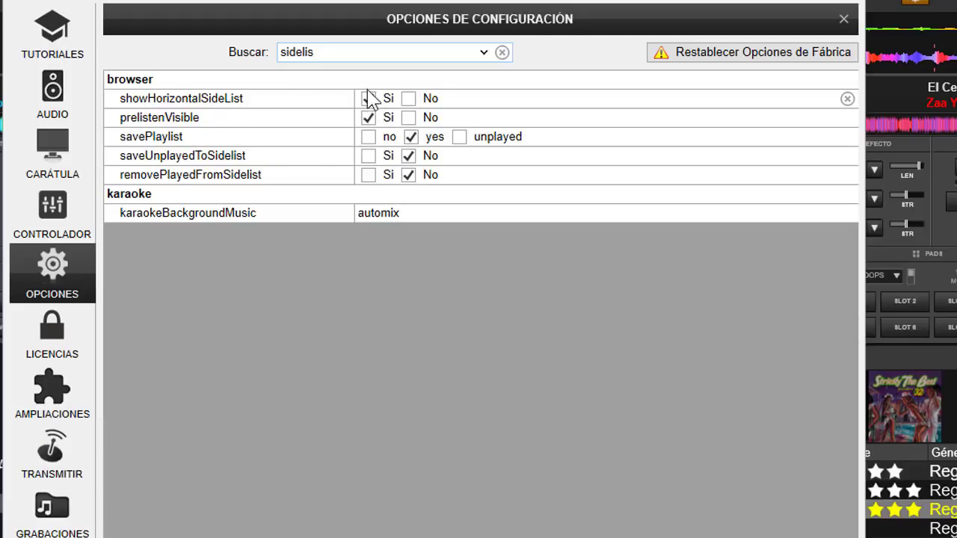
left_click(408, 98)
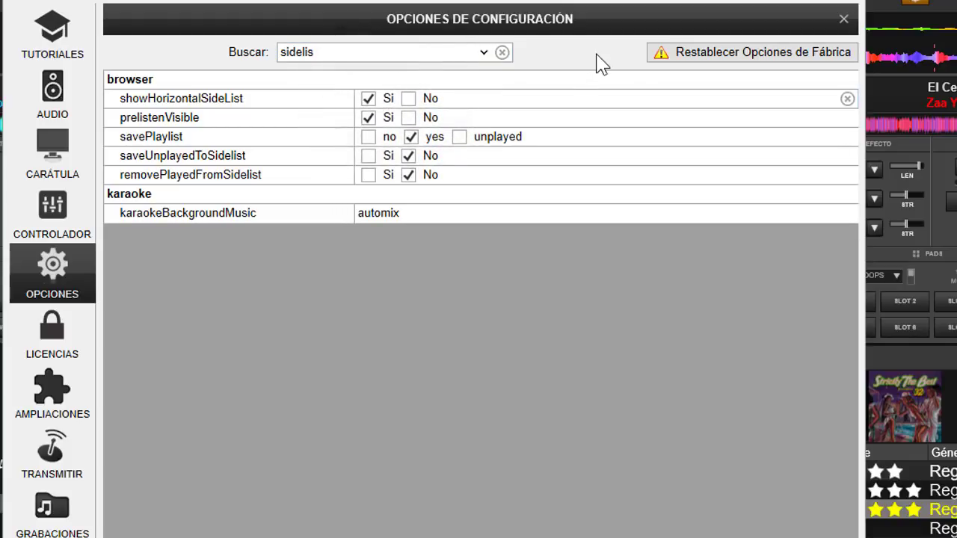
left_click(845, 19)
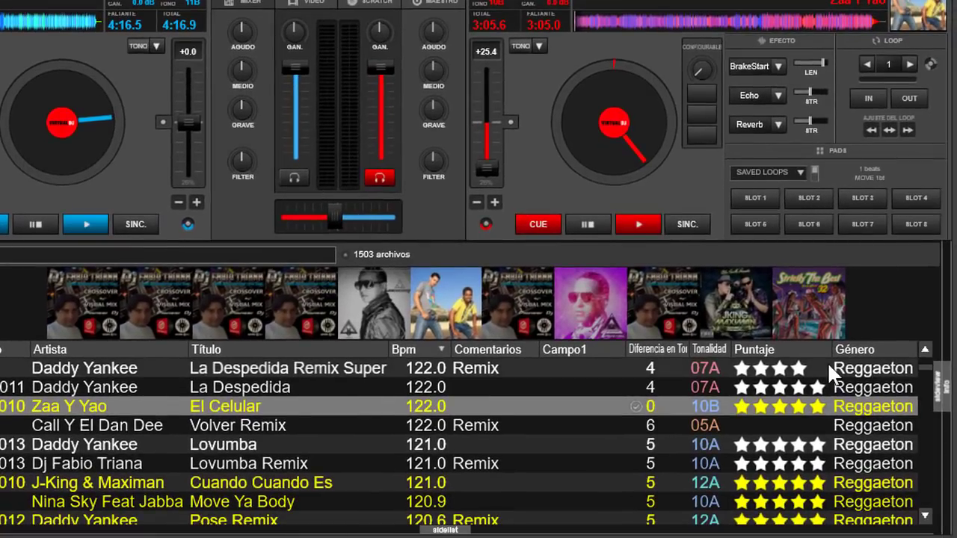
Open both sidelist panels and drag La Despedida and Volver Remix into the sidelist twice each
left_click(447, 530)
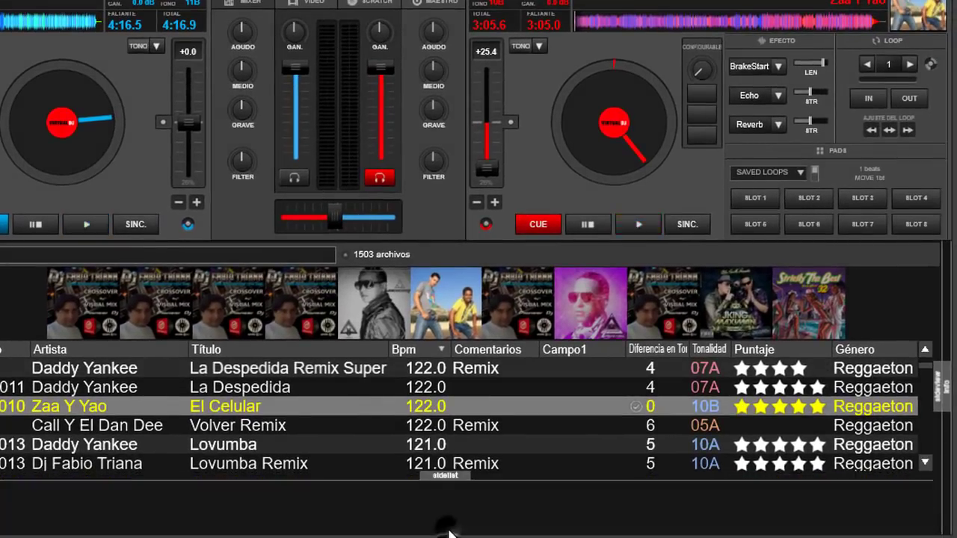
left_click(944, 388)
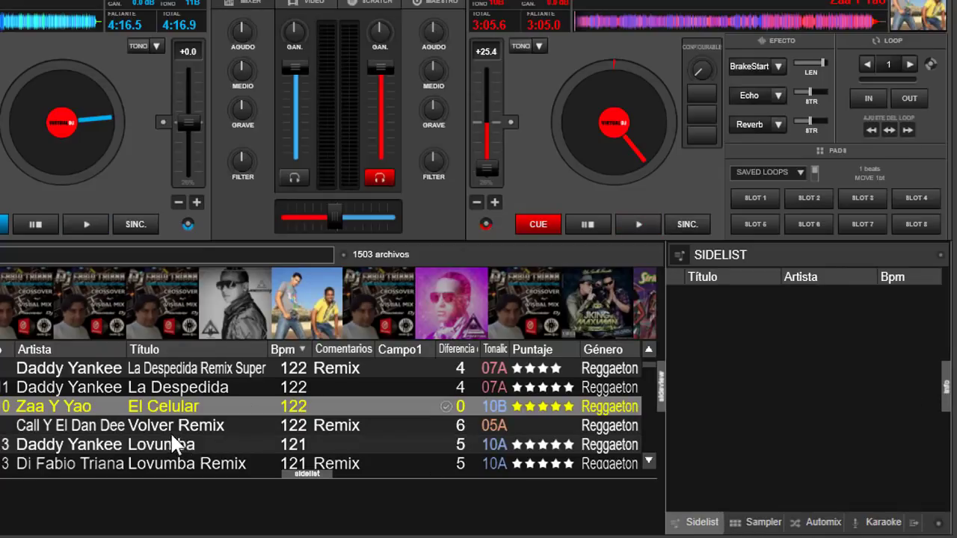
left_click_drag(176, 390, 188, 507)
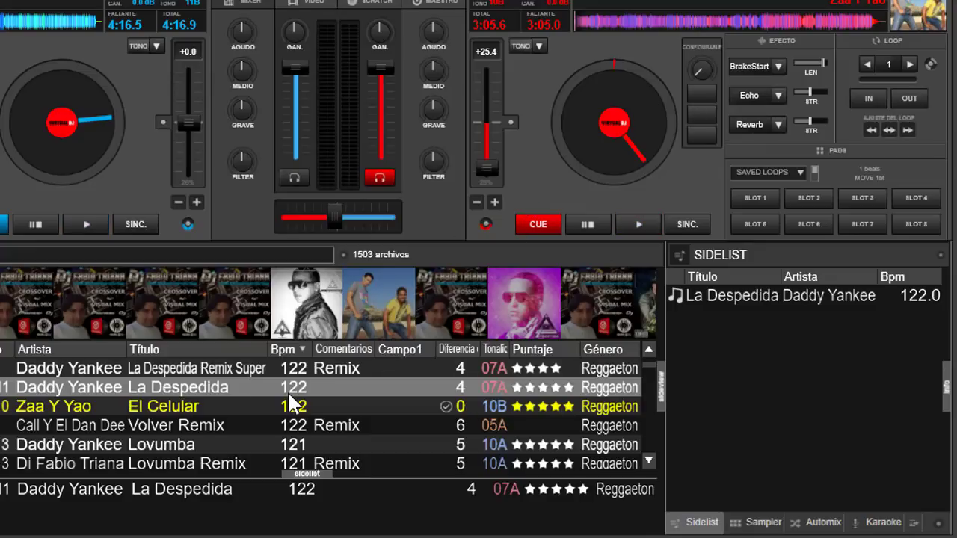
left_click_drag(163, 429, 172, 512)
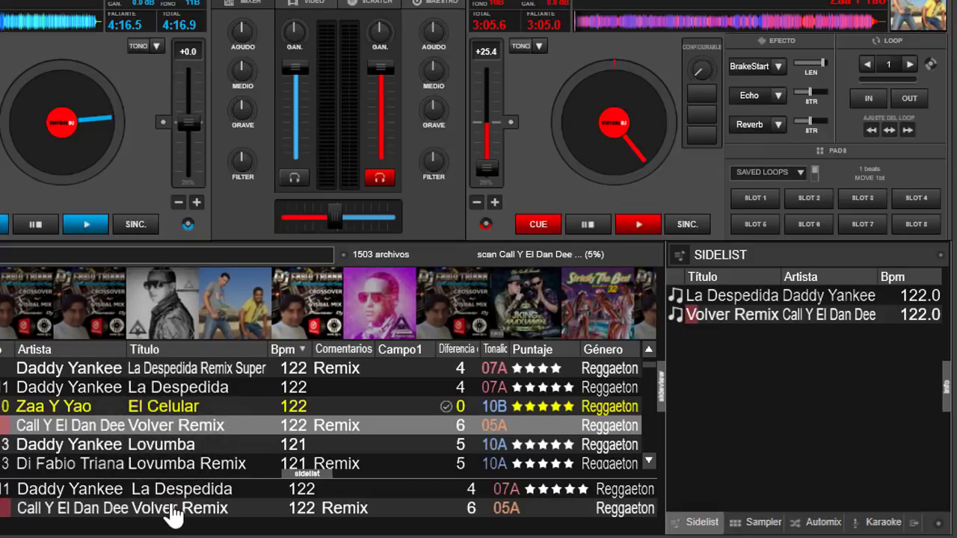
left_click_drag(192, 389, 203, 504)
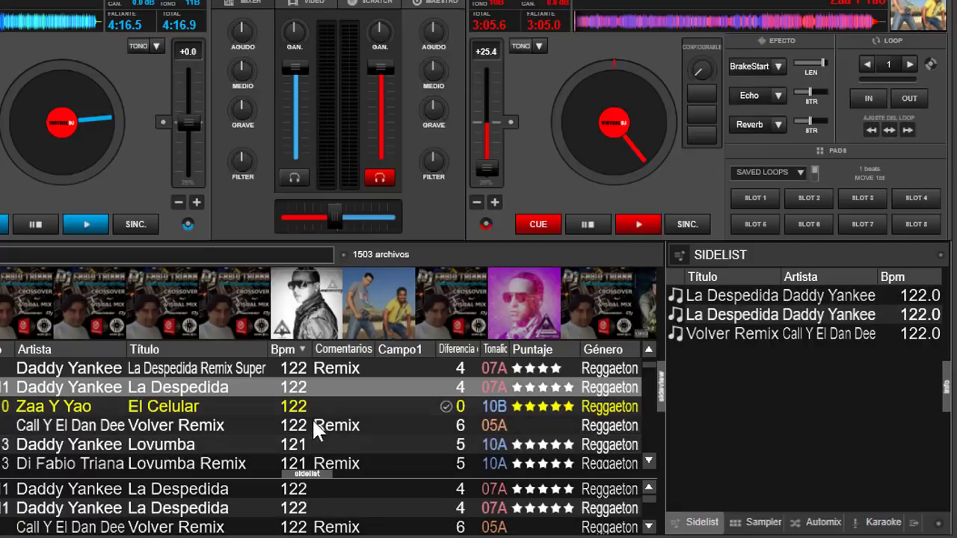
left_click_drag(298, 424, 765, 410)
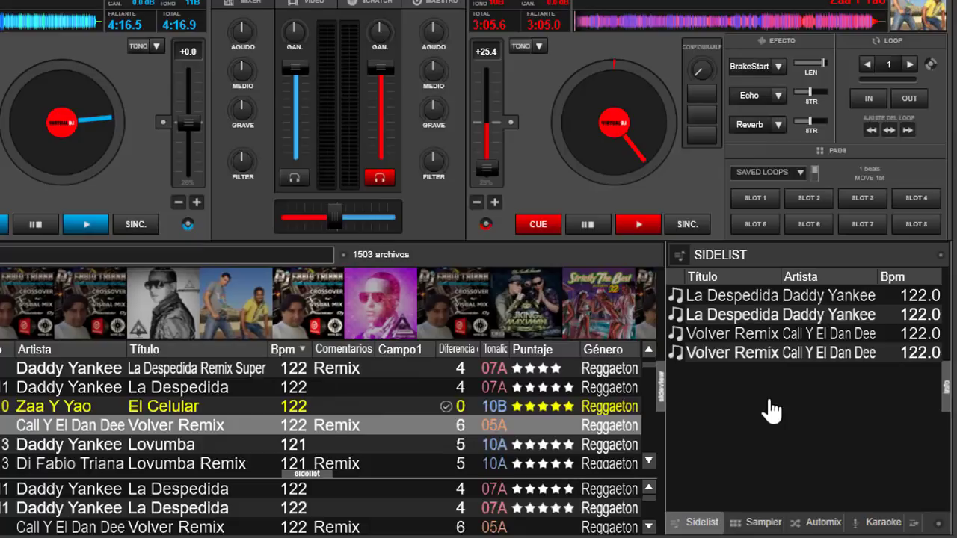
Hide the side panel, enlarge the bottom sidelist strip, and select all four entries
left_click(659, 388)
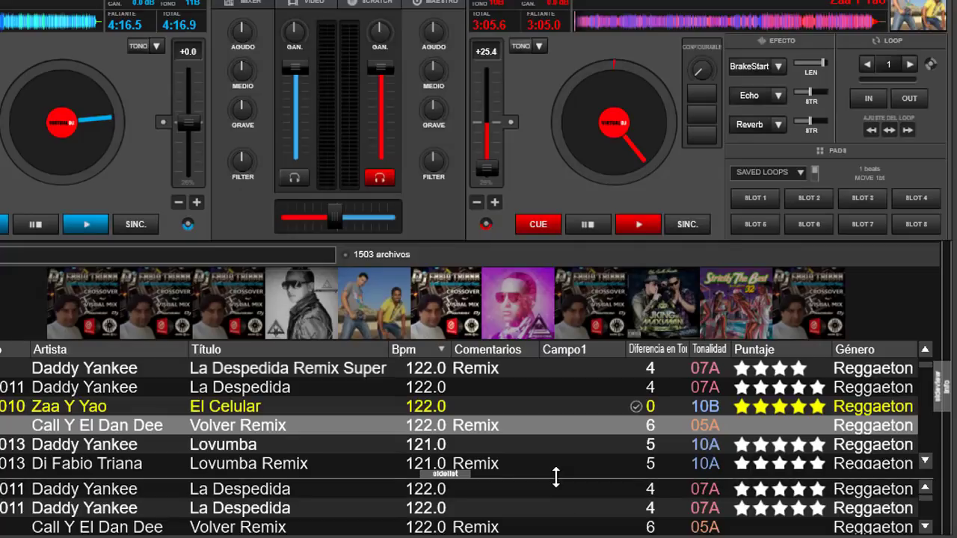
mouse_move(556, 477)
left_mouse_down()
mouse_move(556, 449)
mouse_move(556, 464)
left_mouse_up()
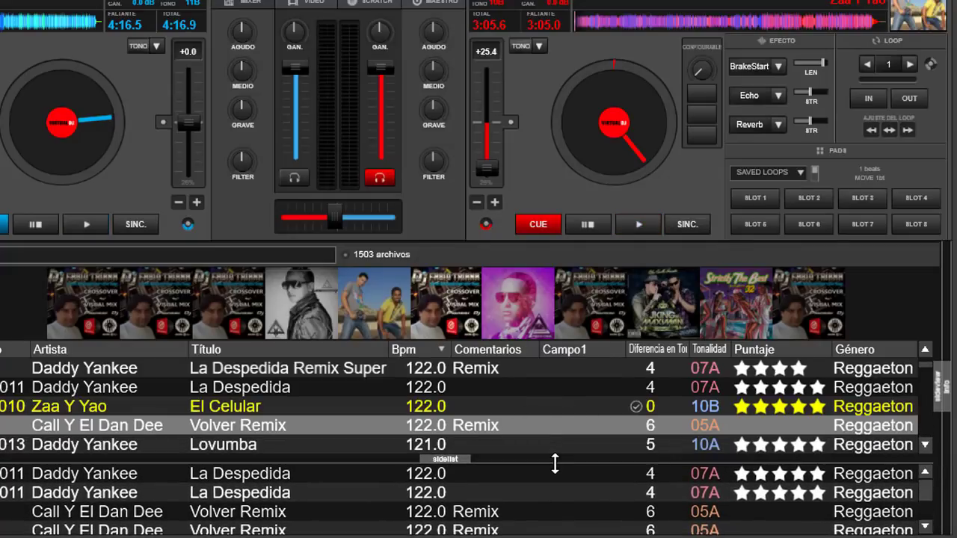
left_click(273, 477)
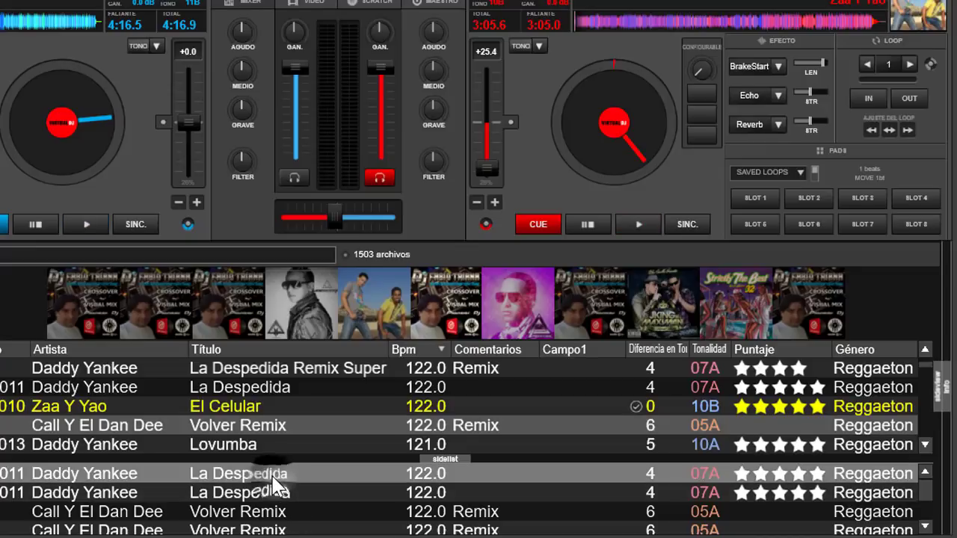
left_click_drag(273, 480, 307, 533)
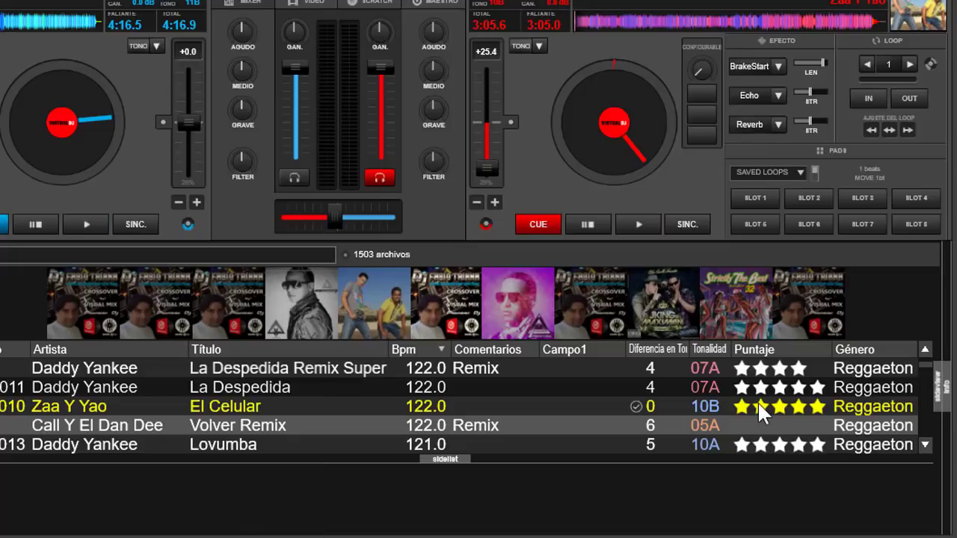
Show then hide the right SIDELIST panel, and collapse the bottom sidelist strip
left_click(941, 393)
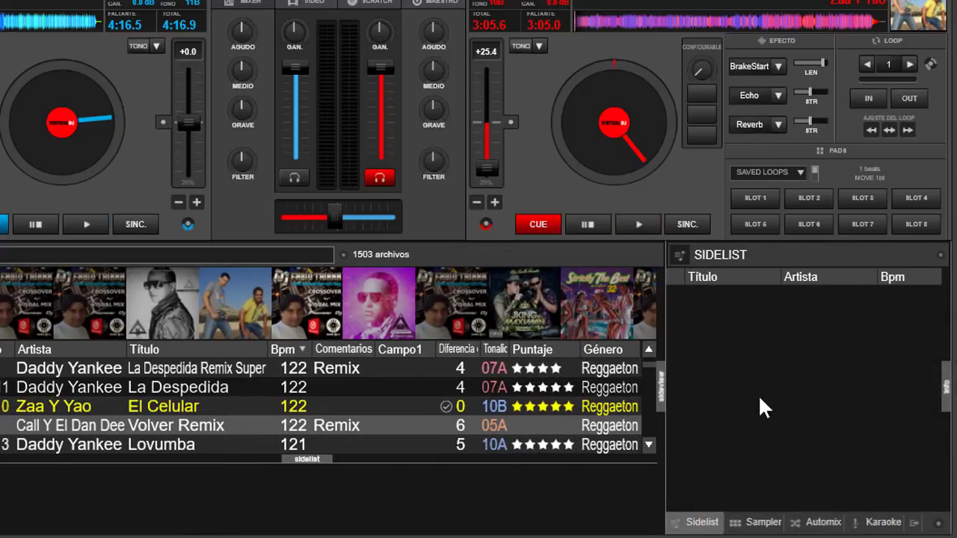
left_click(661, 388)
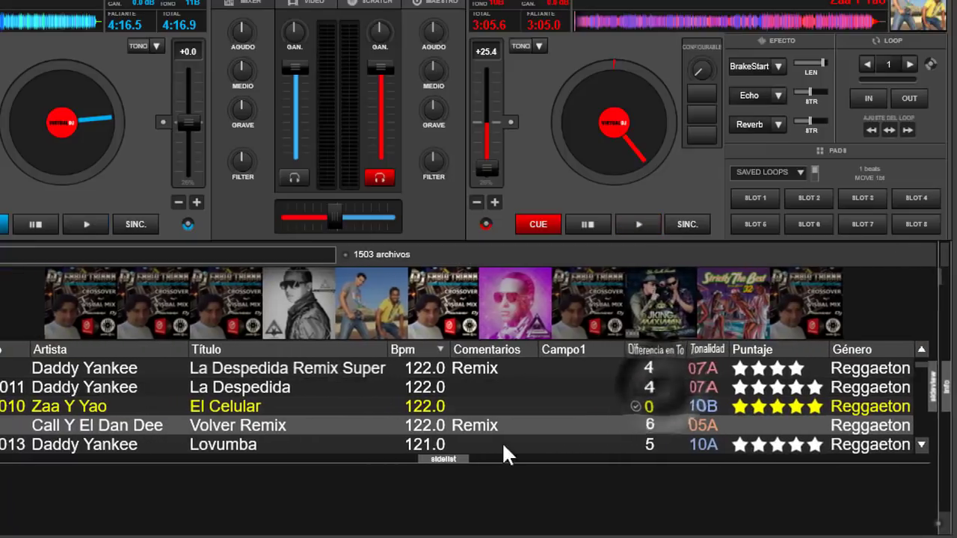
left_click(450, 457)
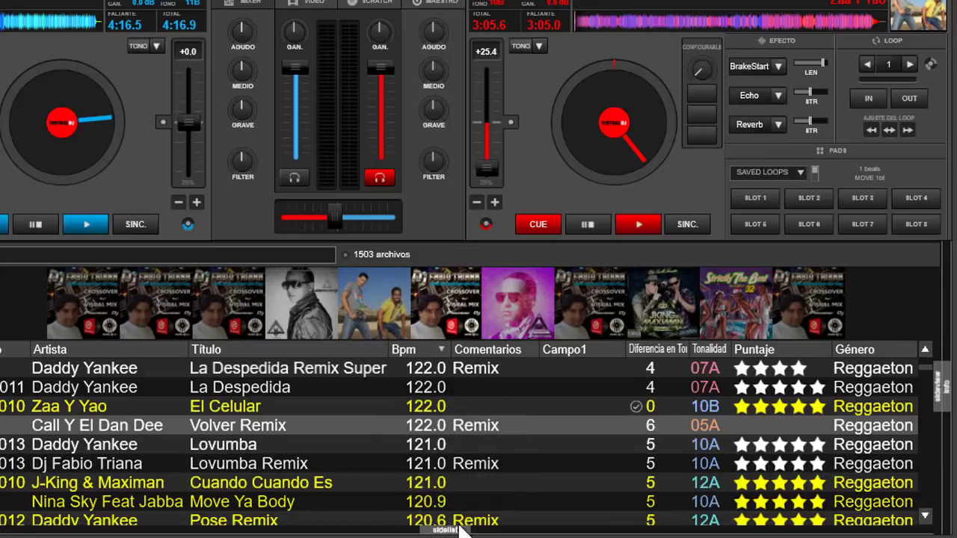